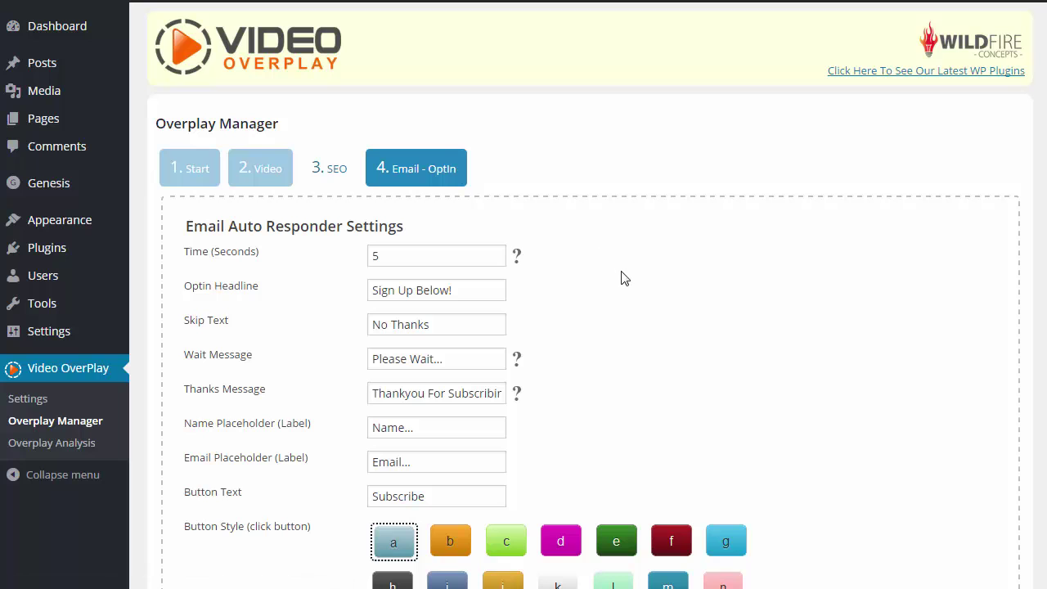
# Review the opt-in delay time and leave it at 5 seconds.
pyautogui.scroll(-1, 615, 303)
pyautogui.scroll(-1, 616, 311)
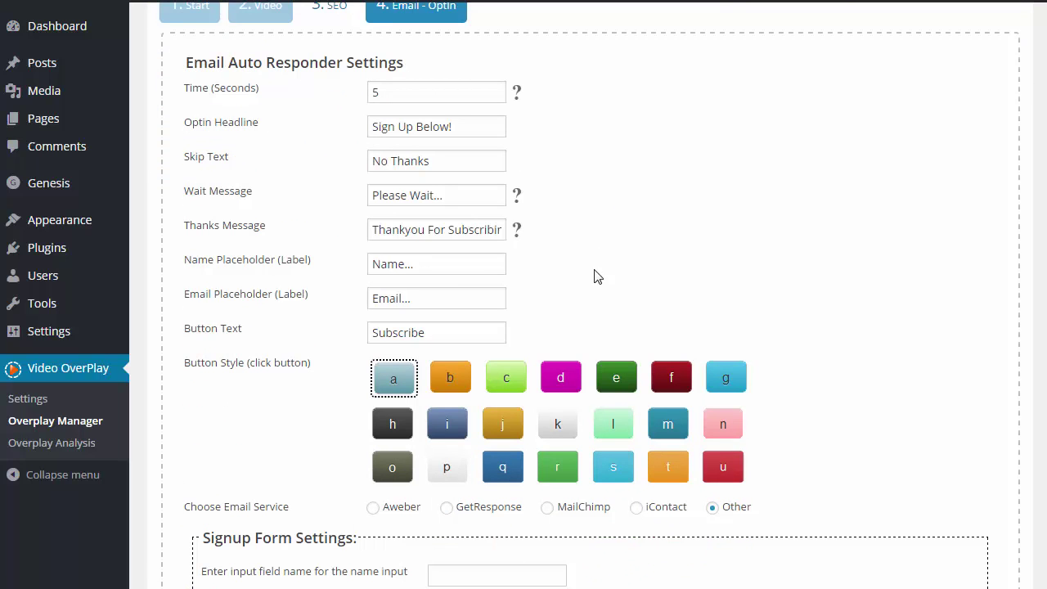
pyautogui.moveTo(233, 60); pyautogui.dragTo(294, 63)
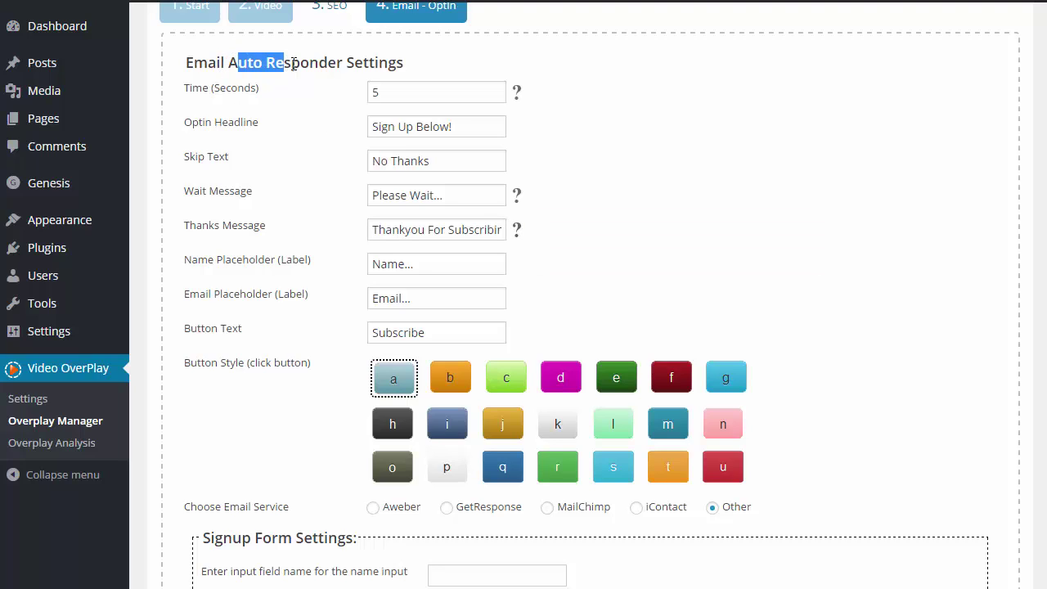
pyautogui.click(576, 106)
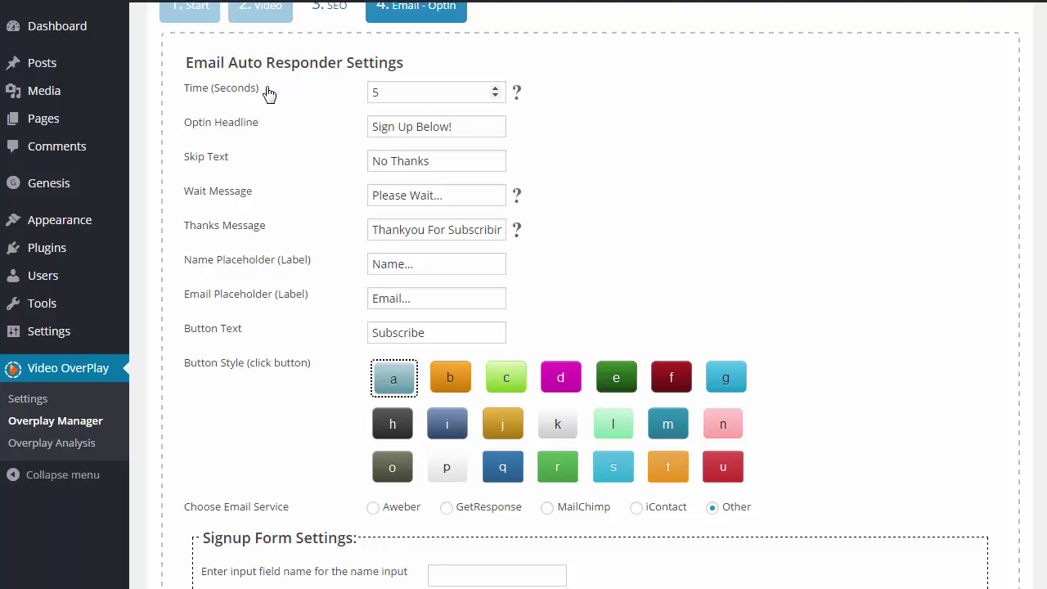
pyautogui.doubleClick(396, 92)
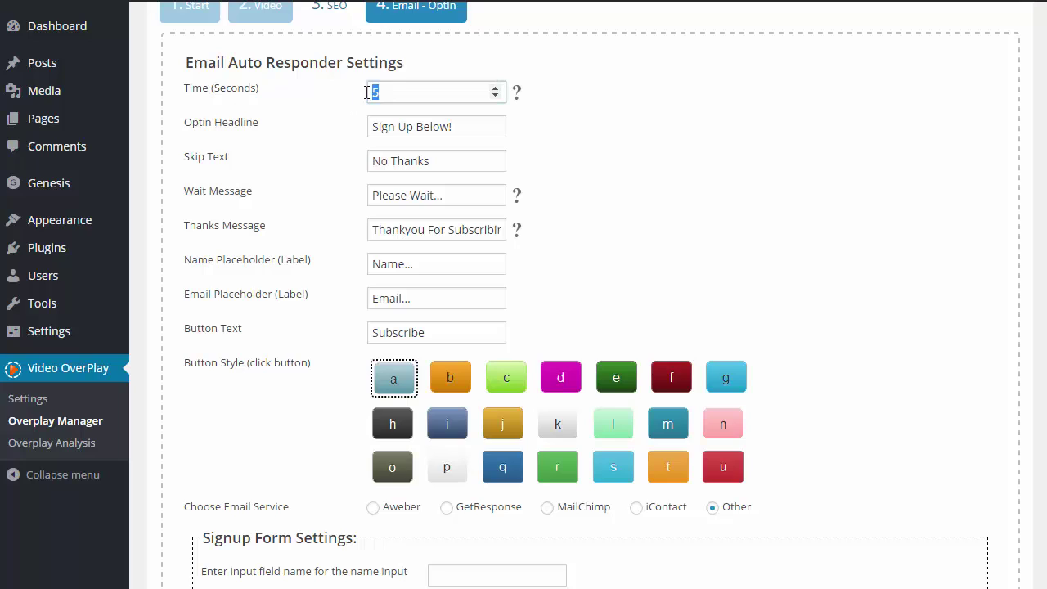
pyautogui.click(406, 94)
pyautogui.moveTo(374, 92); pyautogui.dragTo(366, 92)
pyautogui.click(390, 91)
# Keep the skip text 'No Thanks' and the wait message 'Please Wait...' unchanged.
pyautogui.click(426, 157)
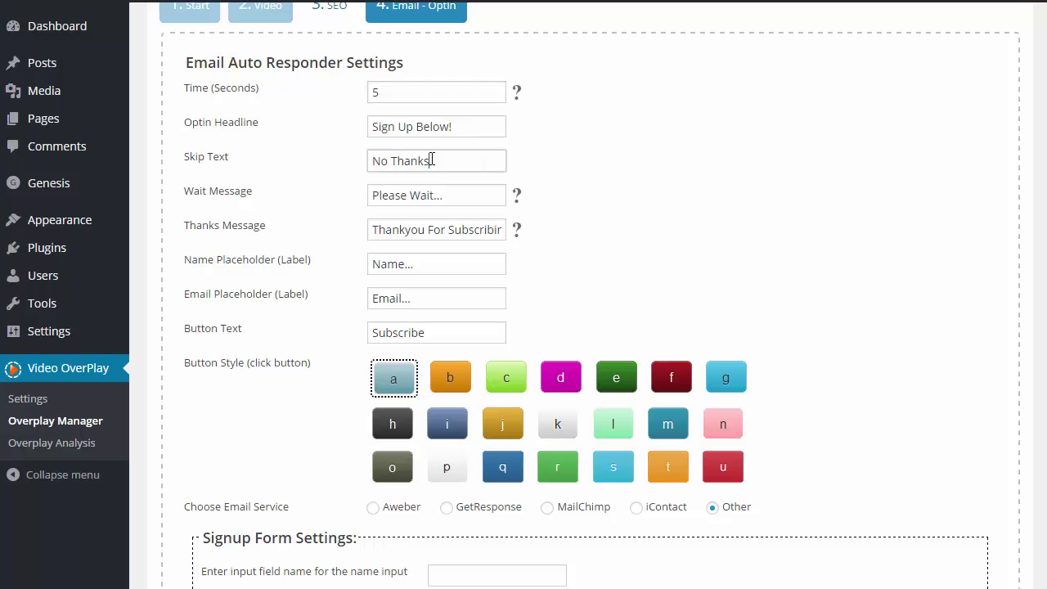
pyautogui.moveTo(426, 158); pyautogui.dragTo(369, 160)
pyautogui.click(451, 164)
pyautogui.moveTo(453, 160); pyautogui.dragTo(386, 157)
pyautogui.click(446, 154)
pyautogui.click(460, 192)
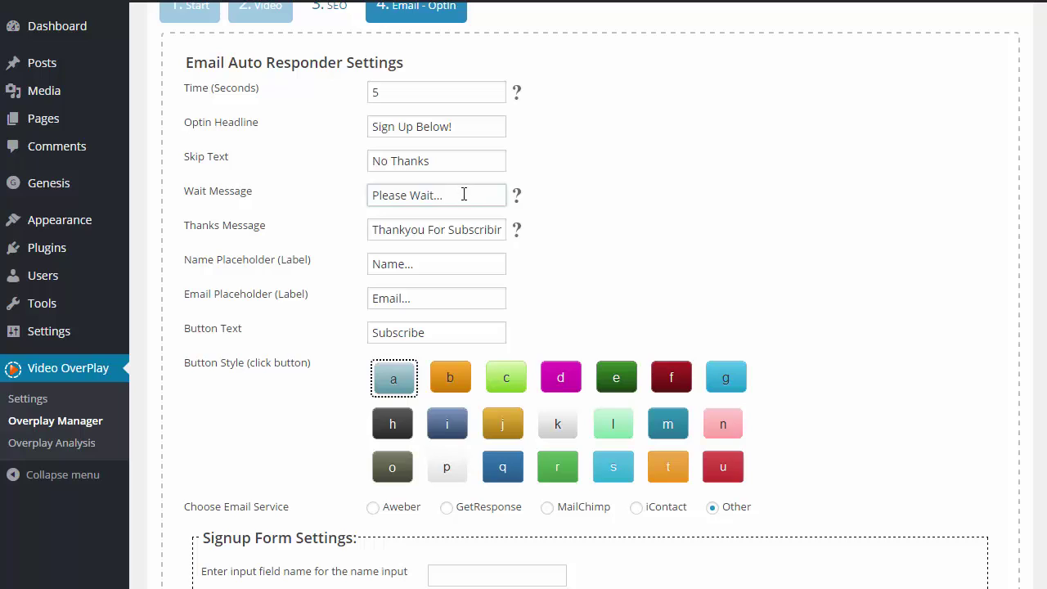
pyautogui.doubleClick(463, 194)
pyautogui.click(464, 194)
# Insert a space between 'Thank' and 'you', leaving the name and 'Email...' placeholders unchanged.
pyautogui.click(399, 230)
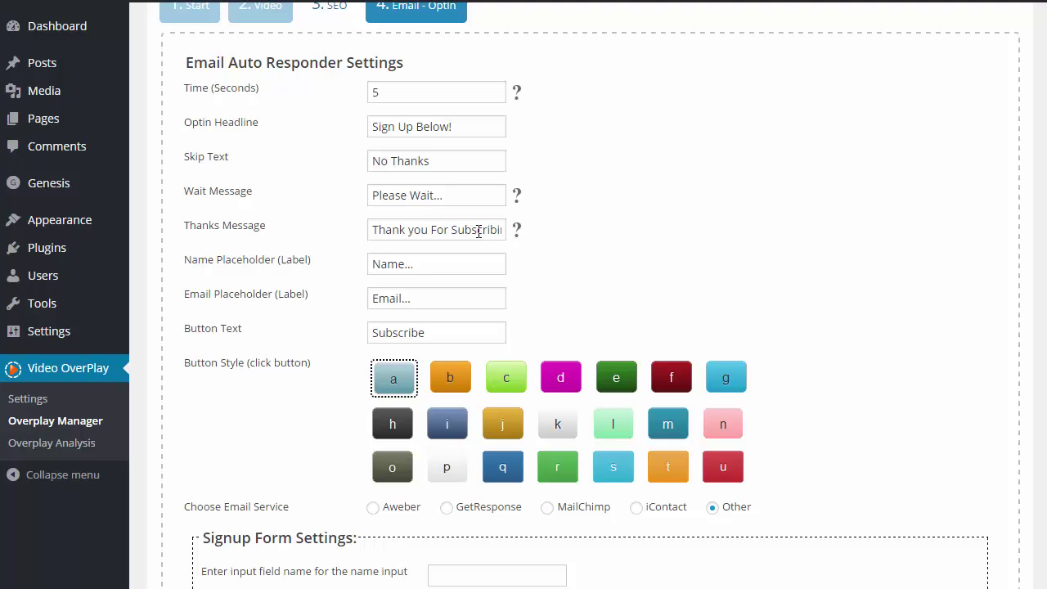
pyautogui.moveTo(491, 231); pyautogui.dragTo(518, 230)
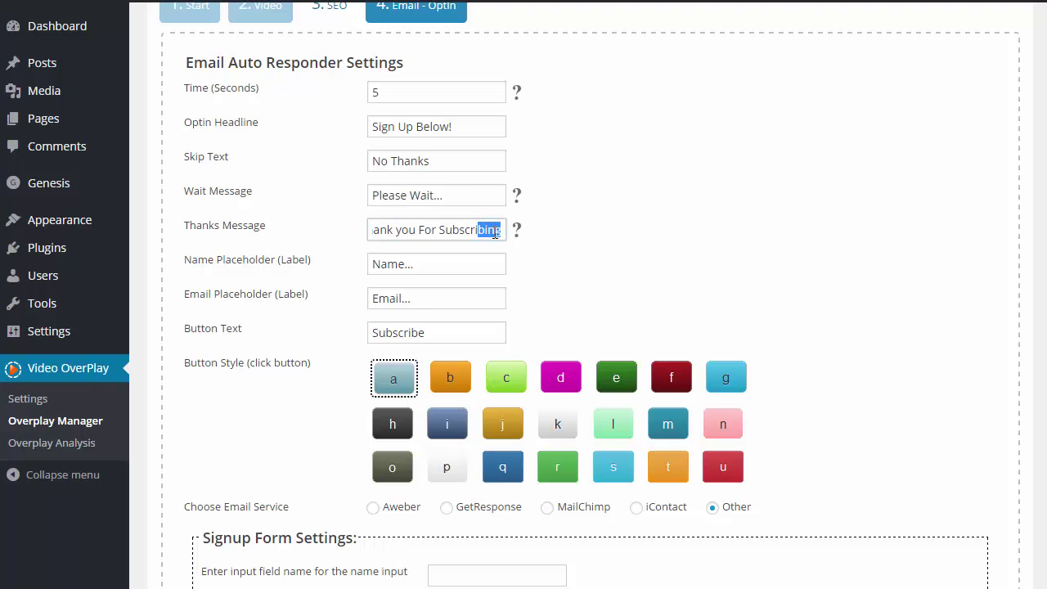
pyautogui.click(480, 229)
pyautogui.click(434, 298)
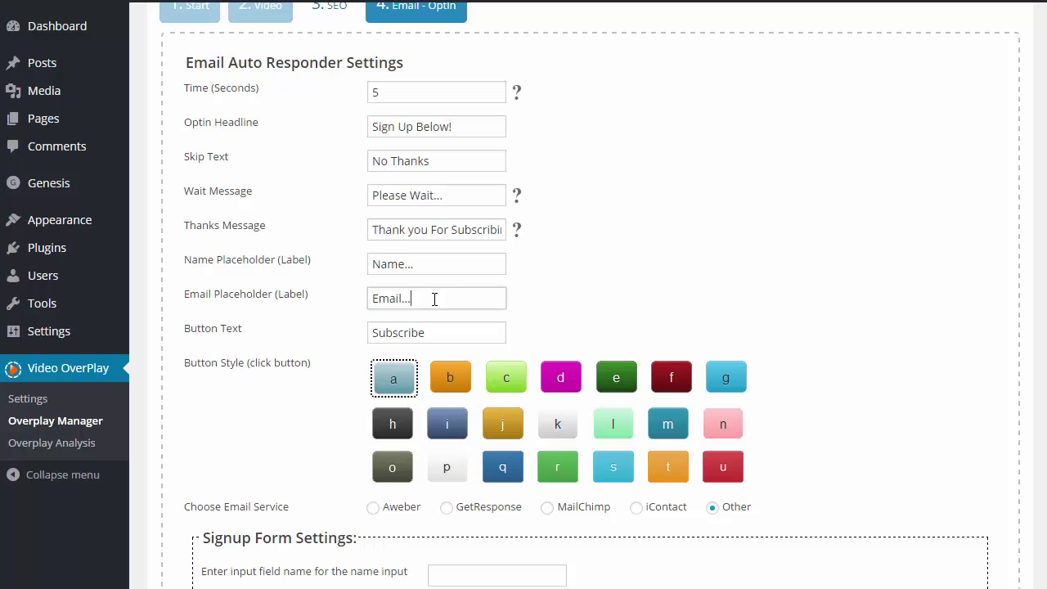
pyautogui.click(425, 282)
pyautogui.click(433, 264)
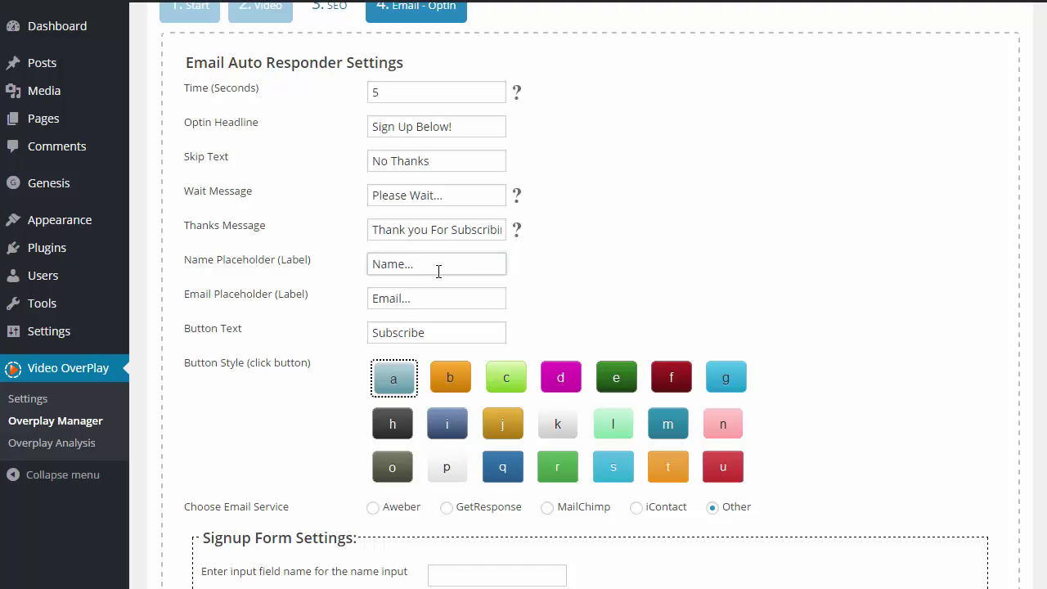
# Check the button text and keep it as 'Subscribe'.
pyautogui.scroll(-1, 367, 294)
pyautogui.click(441, 254)
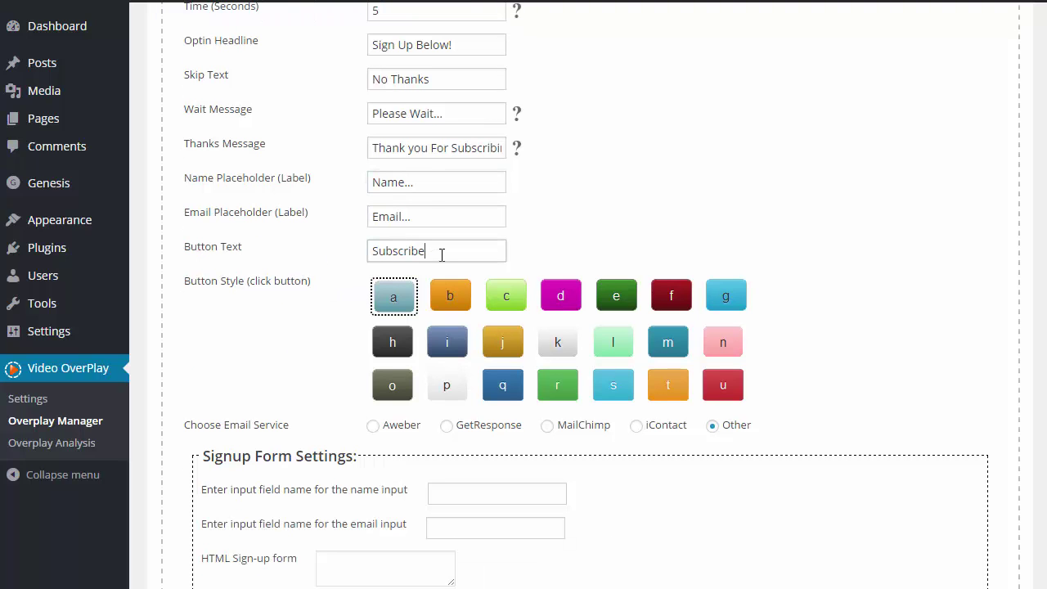
pyautogui.doubleClick(427, 250)
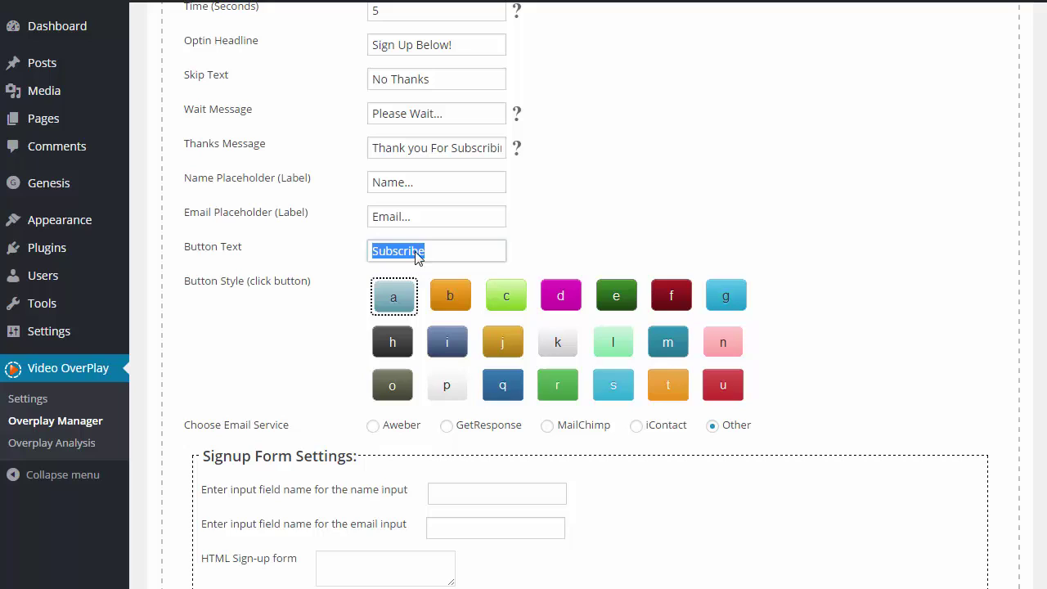
pyautogui.click(417, 251)
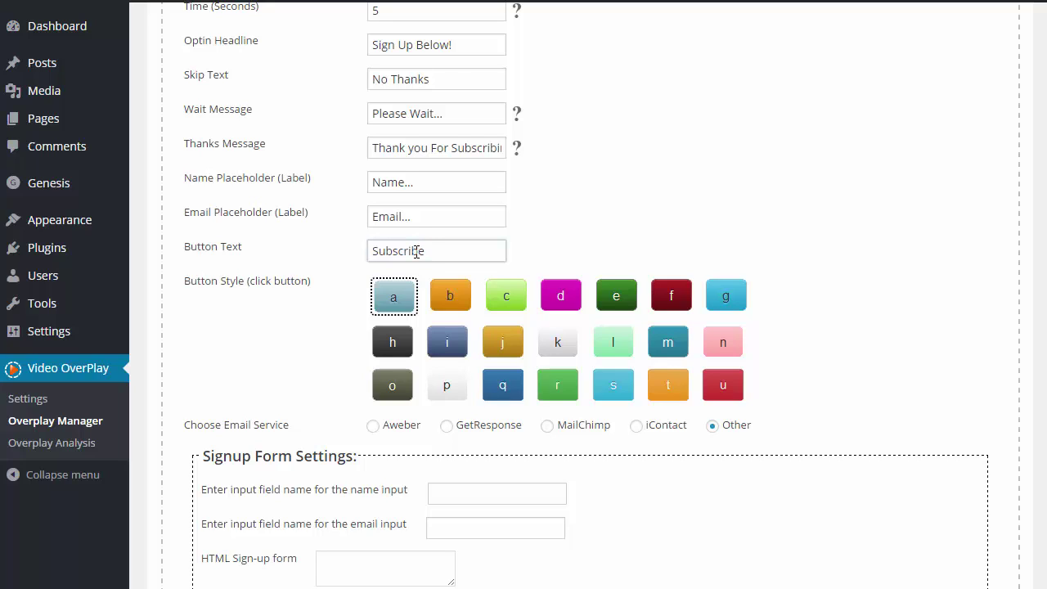
# After trying styles c, d and e, pick button style f and select Aweber as the email service.
pyautogui.click(310, 324)
pyautogui.scroll(-1, 310, 323)
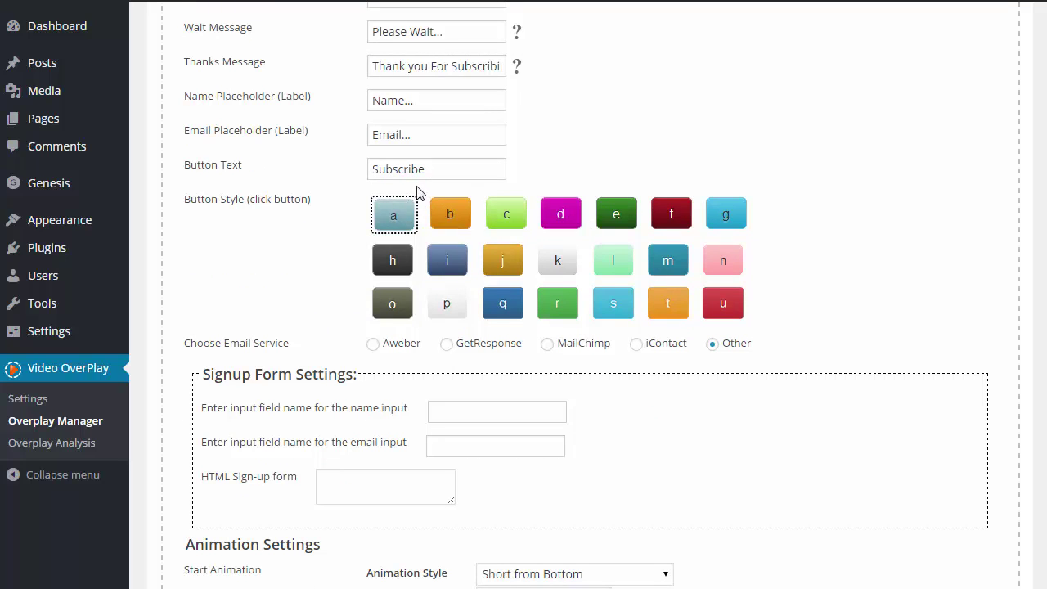
pyautogui.click(615, 216)
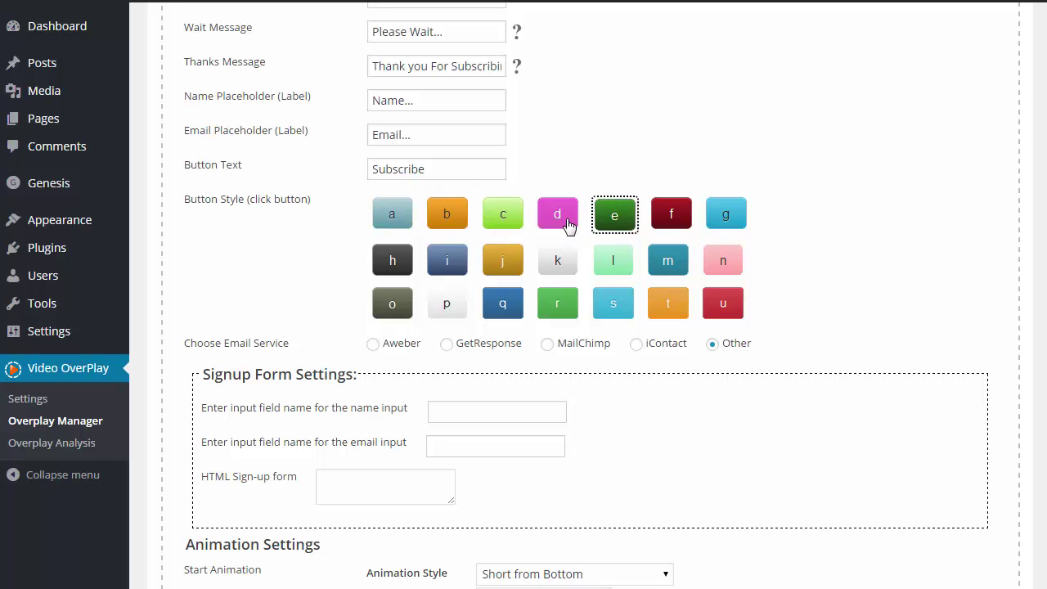
pyautogui.click(565, 222)
pyautogui.click(510, 219)
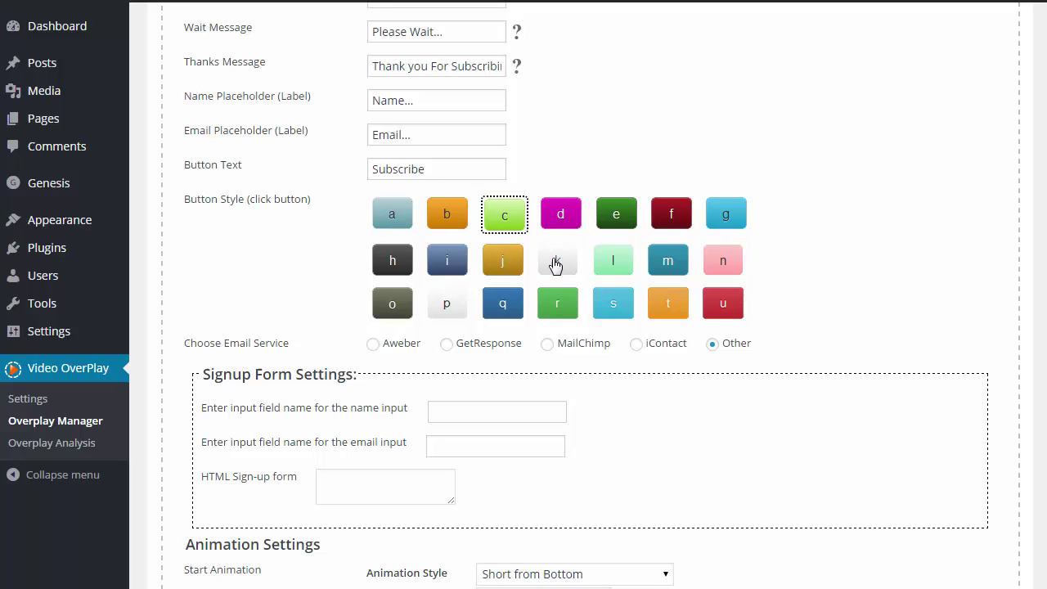
pyautogui.click(568, 217)
pyautogui.click(618, 217)
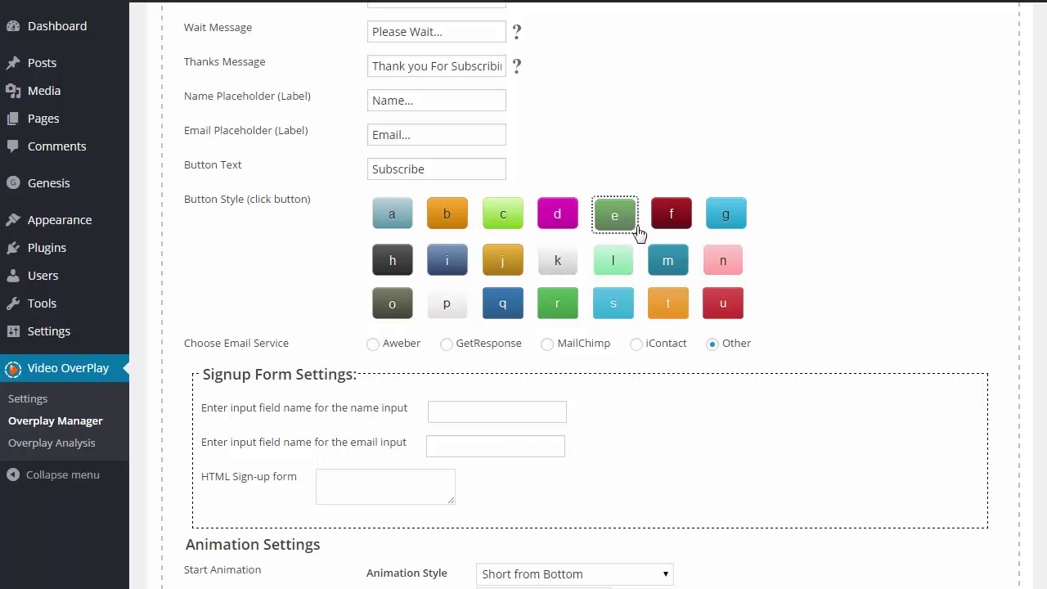
pyautogui.click(669, 217)
pyautogui.scroll(-2, 373, 300)
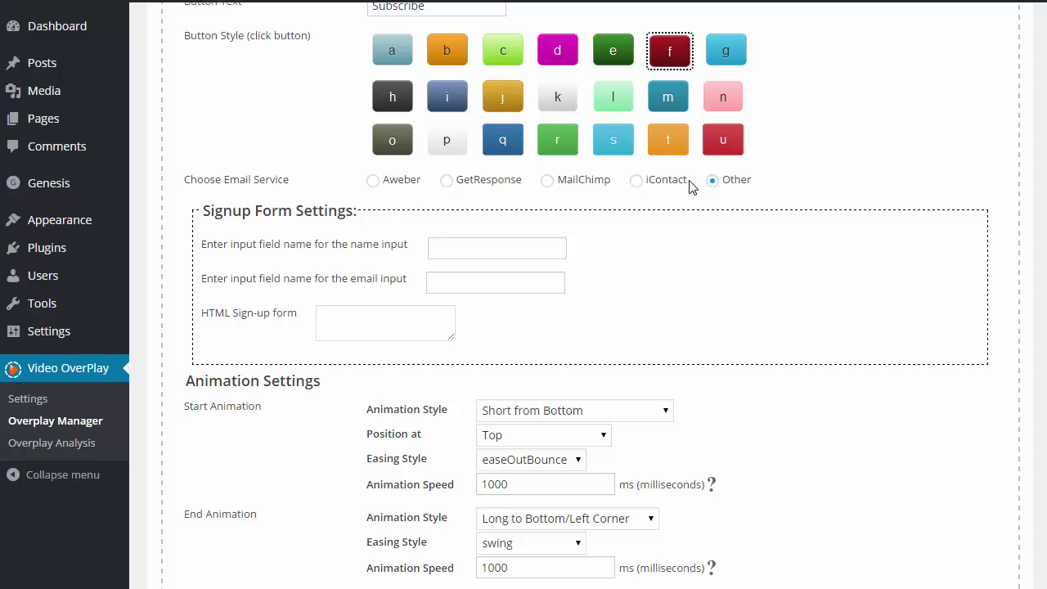
pyautogui.click(375, 181)
# Drag the HTML sign-up form textarea larger, then check the empty name and email field boxes.
pyautogui.scroll(-1, 354, 193)
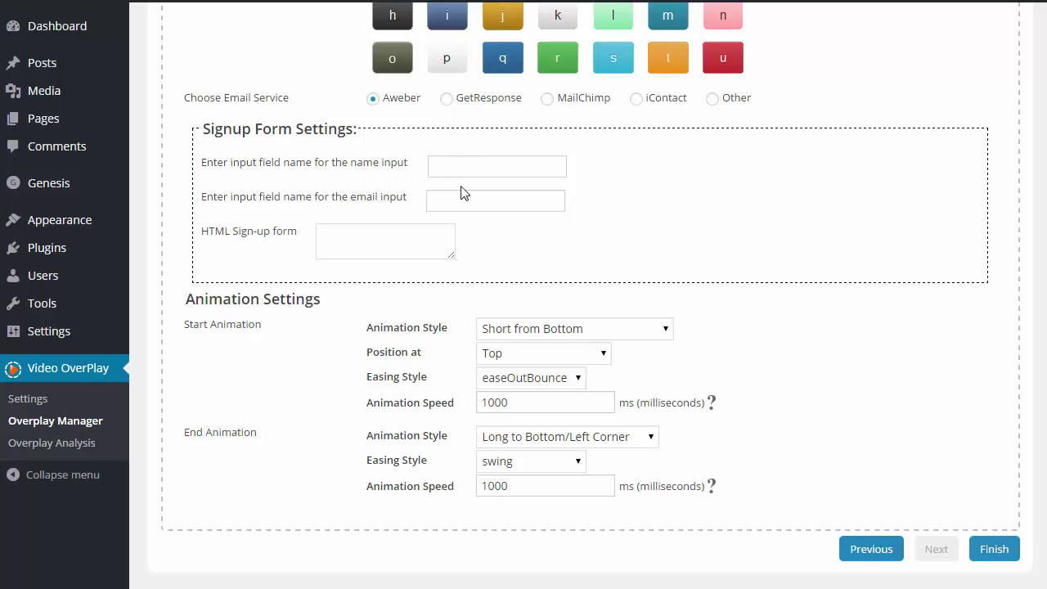
pyautogui.click(398, 242)
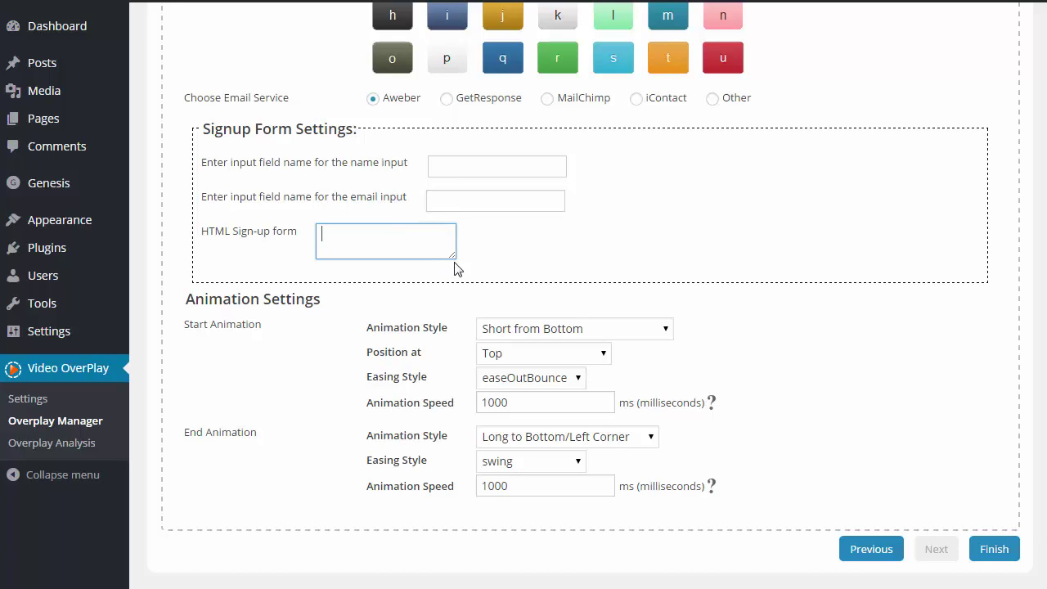
pyautogui.moveTo(451, 256); pyautogui.dragTo(542, 356)
pyautogui.click(480, 118)
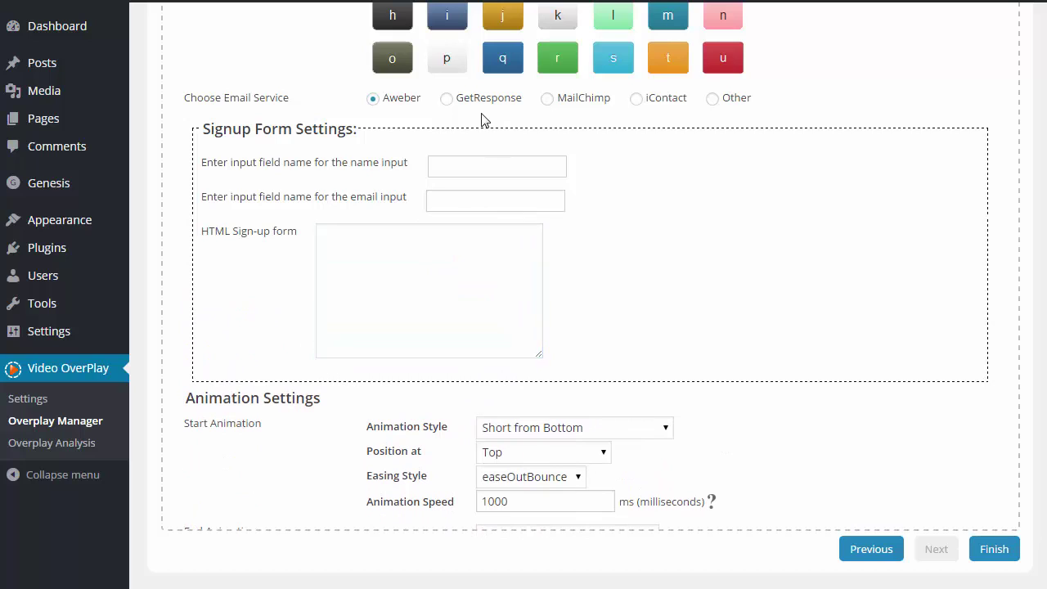
pyautogui.click(466, 261)
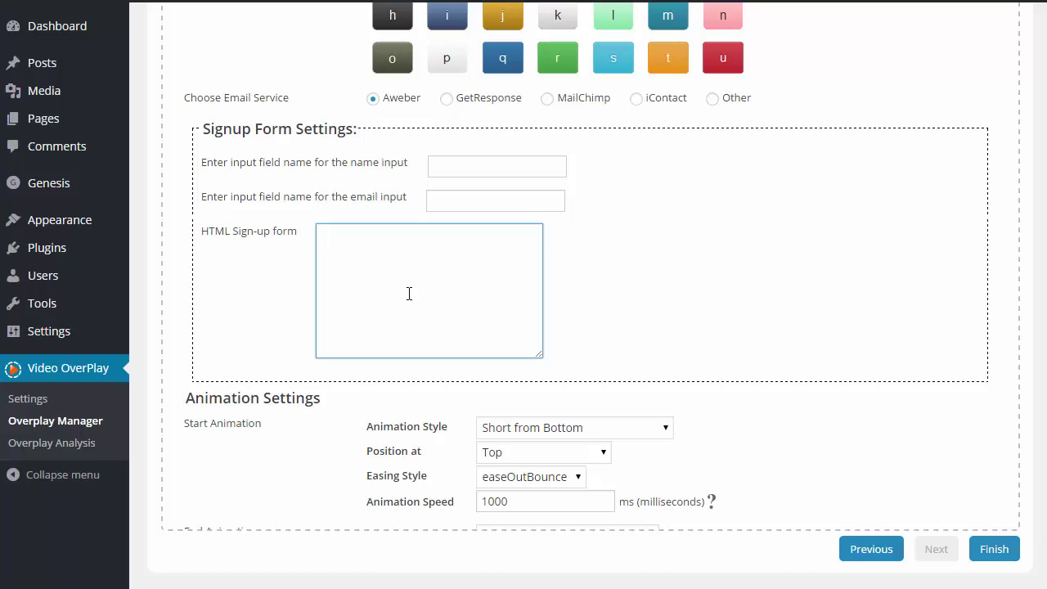
pyautogui.click(453, 166)
pyautogui.click(446, 204)
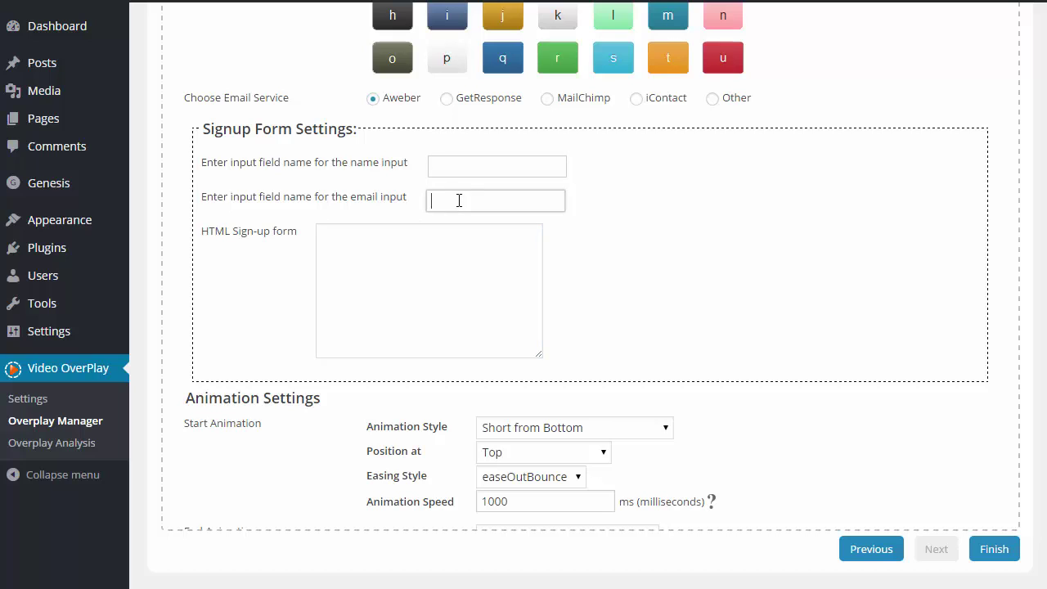
pyautogui.click(441, 268)
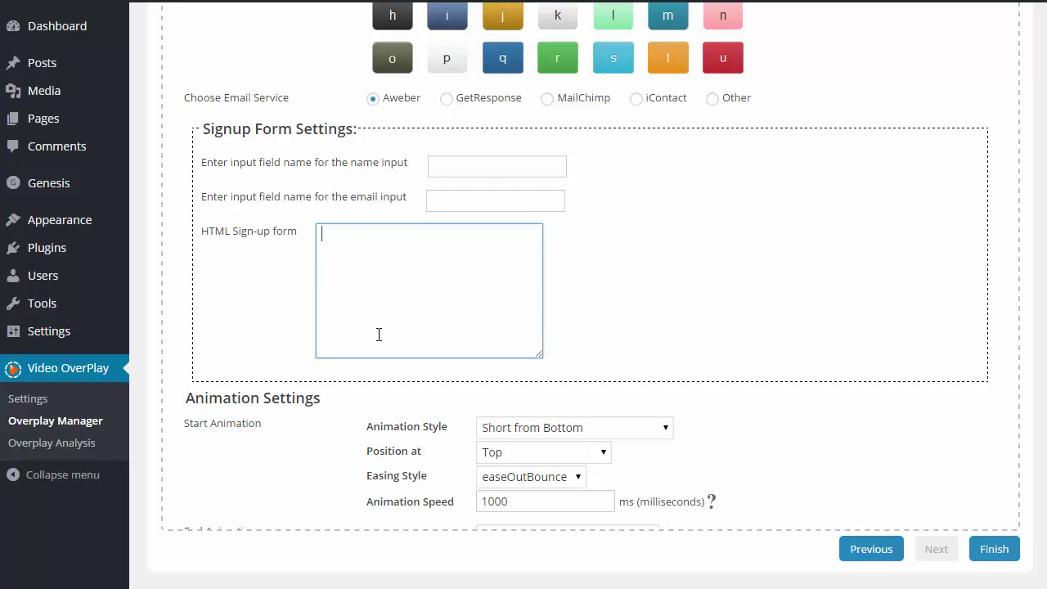
# Set the start animation to Fade IN, positioned at Center, with swing easing.
pyautogui.scroll(-1, 370, 343)
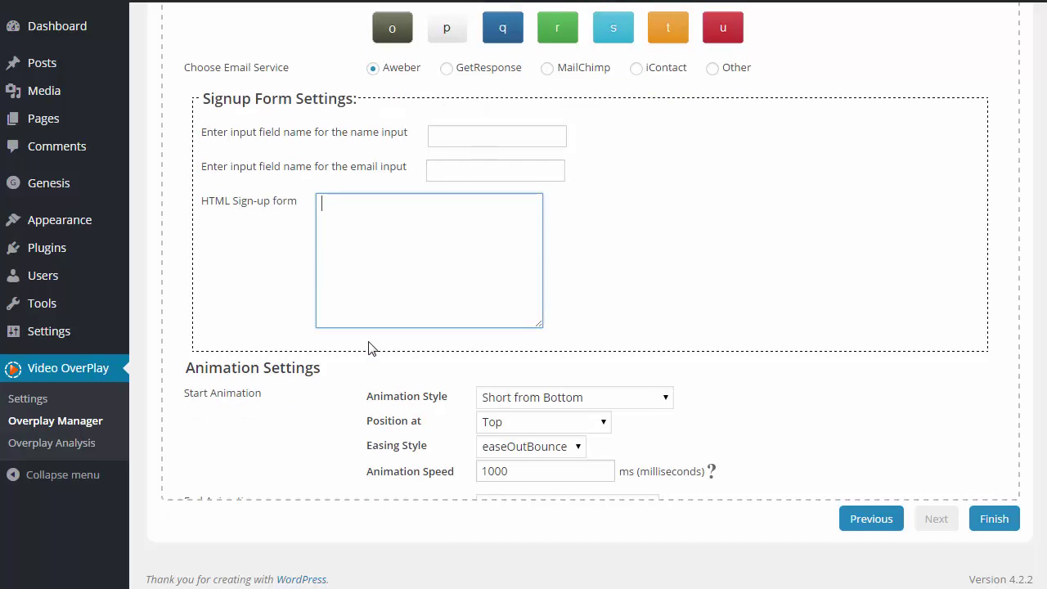
pyautogui.click(326, 423)
pyautogui.click(325, 423)
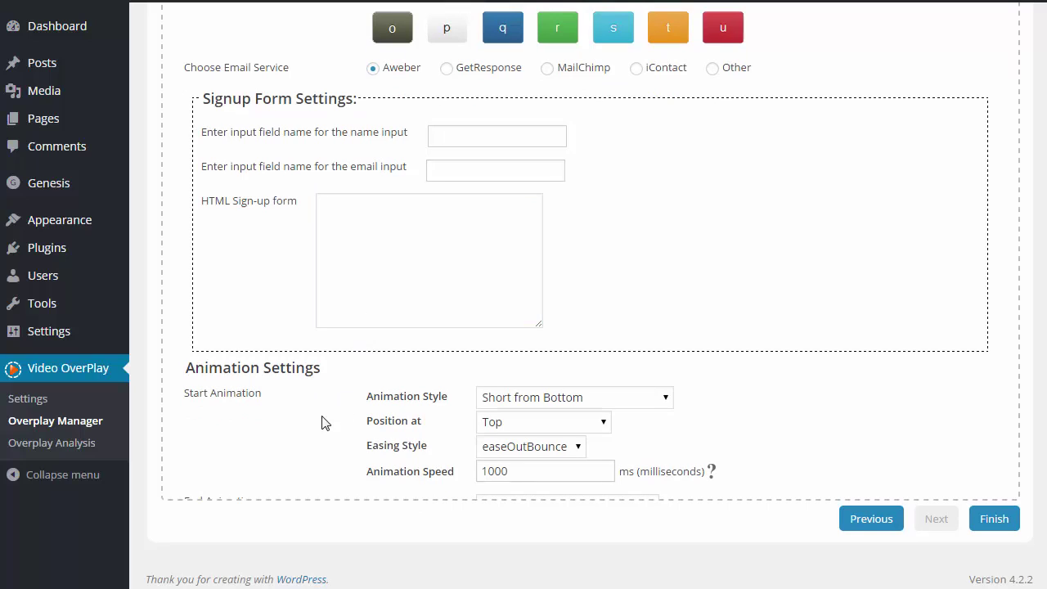
pyautogui.click(660, 404)
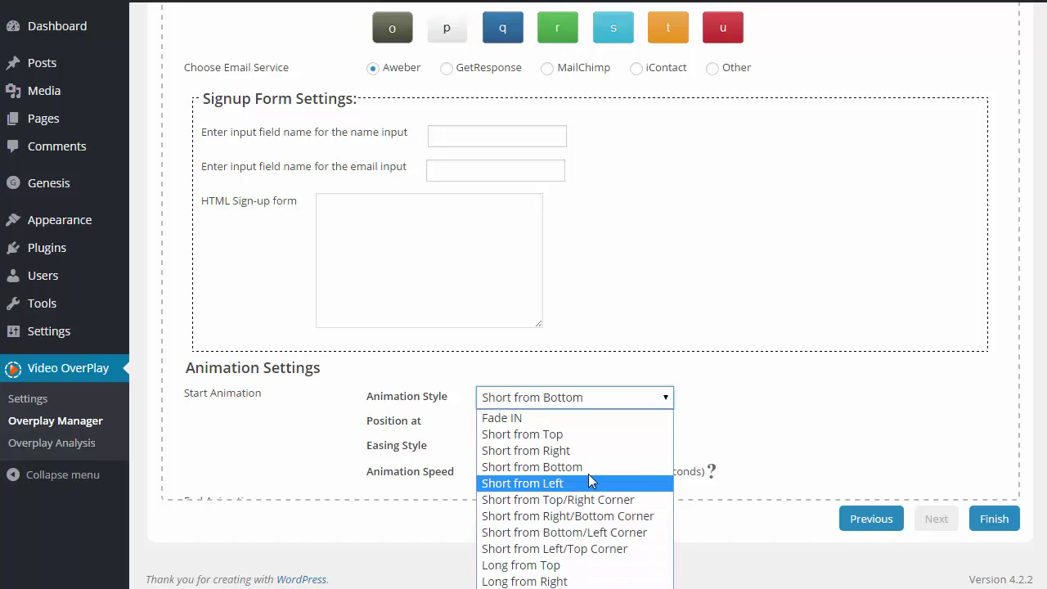
pyautogui.click(550, 418)
pyautogui.click(600, 427)
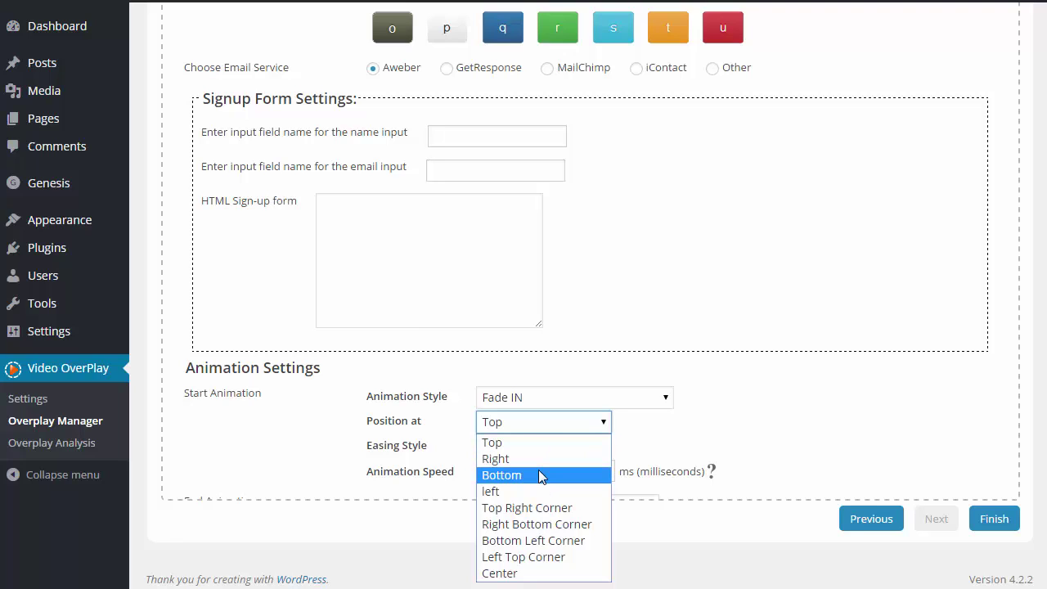
pyautogui.click(522, 572)
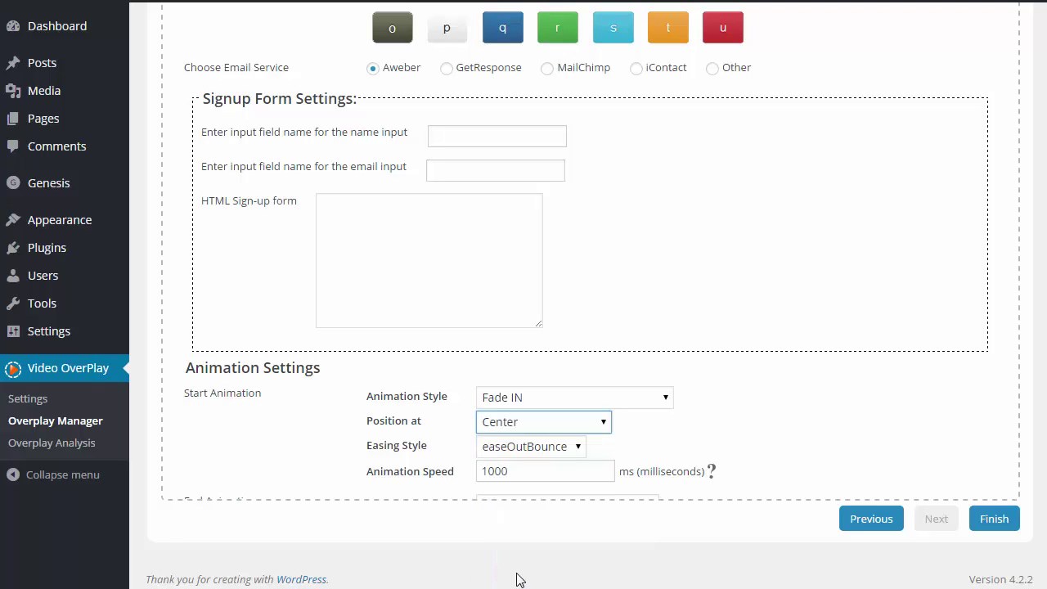
pyautogui.click(576, 450)
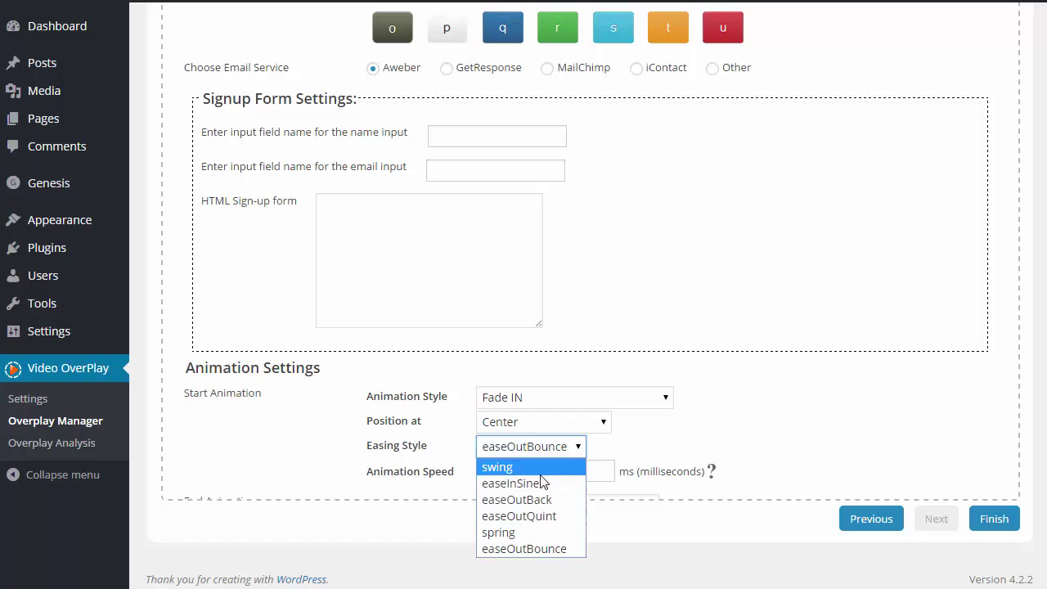
pyautogui.click(511, 466)
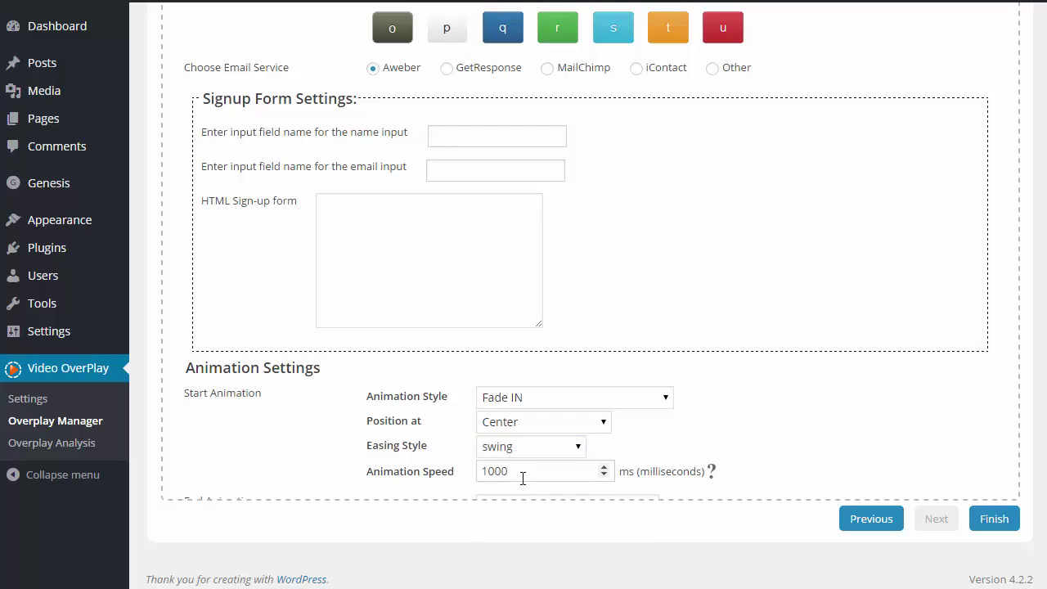
# Keep the animation speed at 1000 ms and save the overlay.
pyautogui.moveTo(536, 471); pyautogui.dragTo(483, 471)
pyautogui.click(522, 472)
pyautogui.click(418, 489)
pyautogui.click(992, 521)
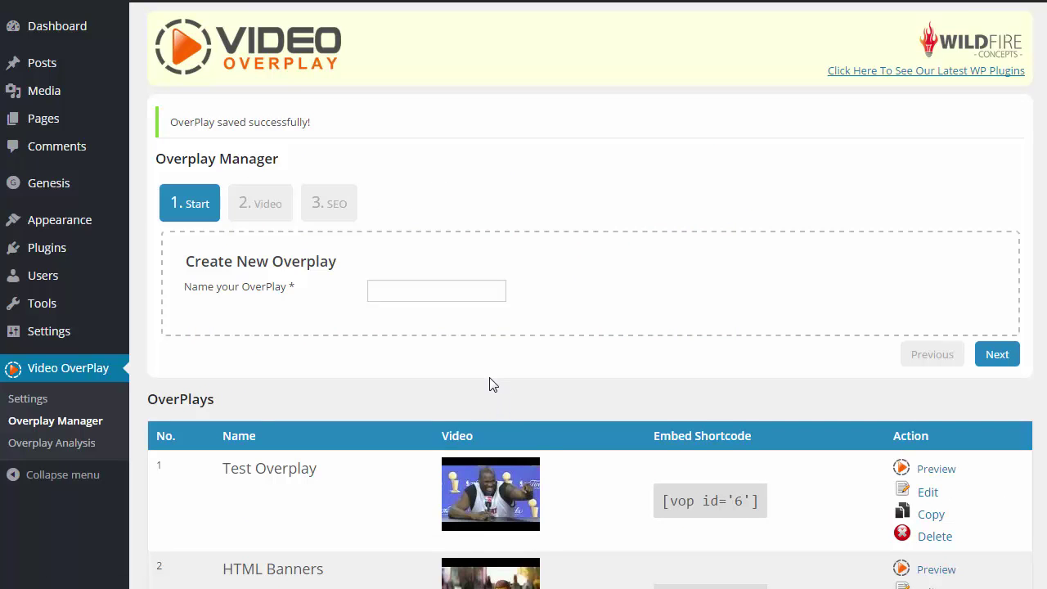